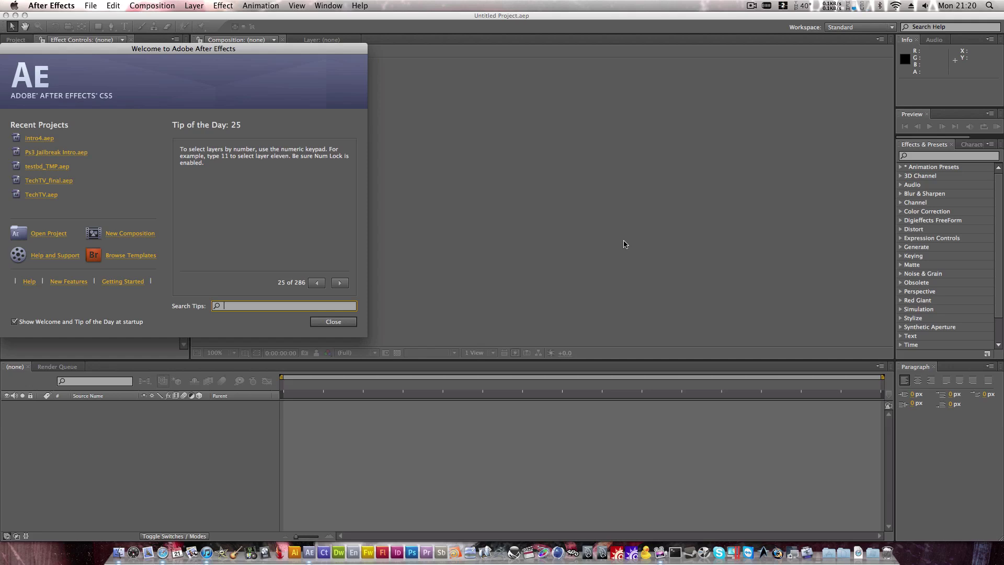
# Step: Dismiss the welcome screen and import vol.jpg from the Pictures folder
pyautogui.click(343, 320)
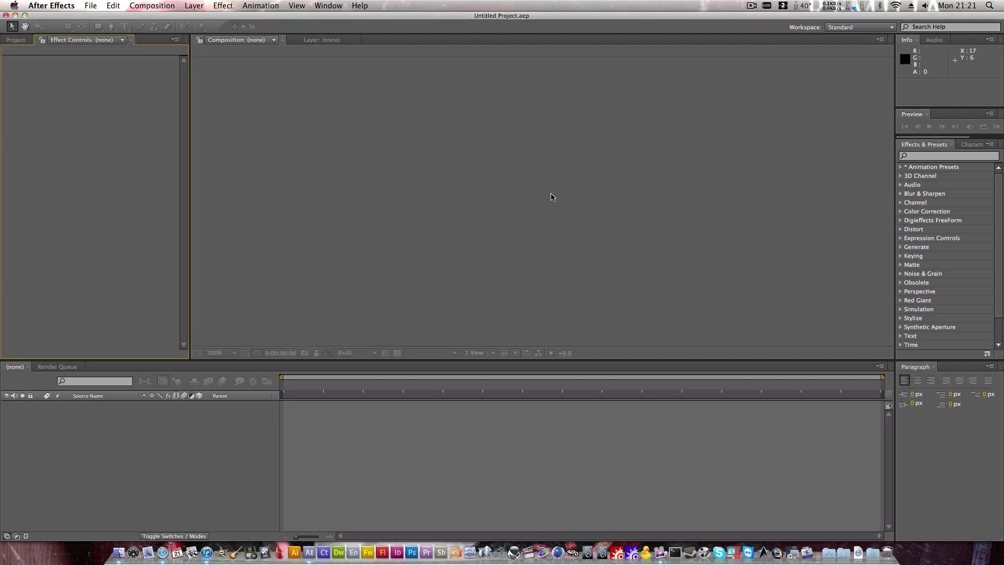
pyautogui.click(90, 5)
pyautogui.moveTo(166, 162)
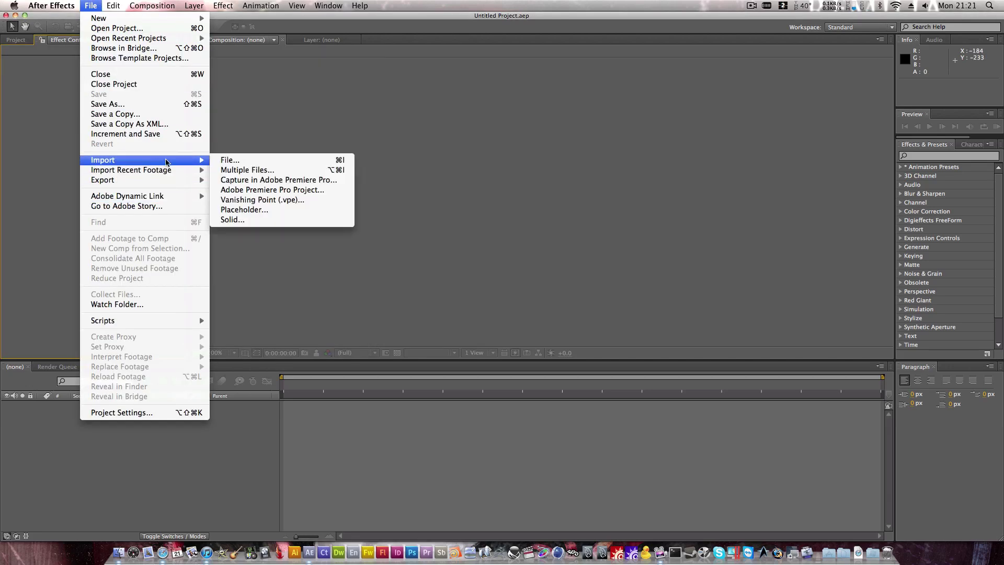
pyautogui.click(325, 160)
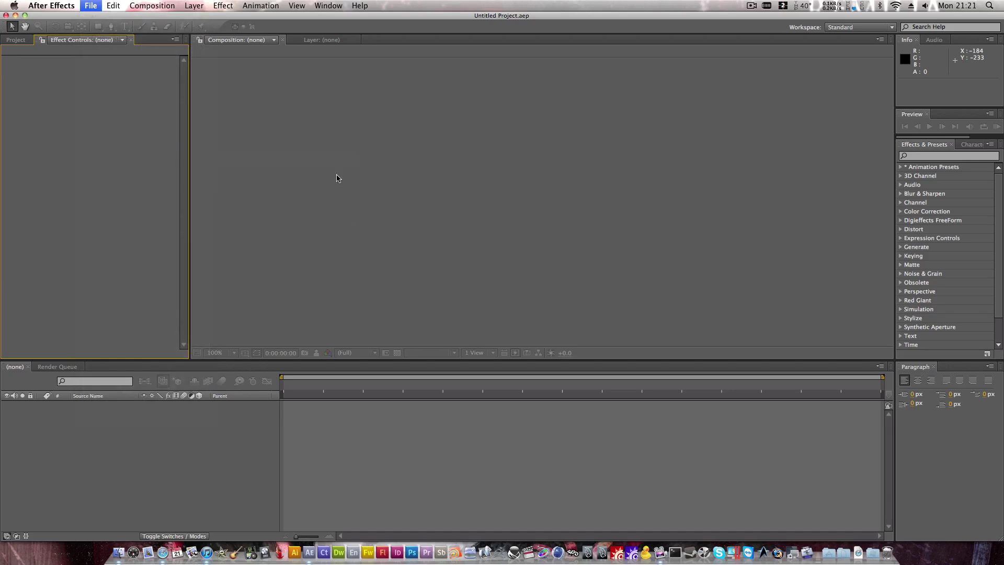
pyautogui.scroll(-10, 523, 165)
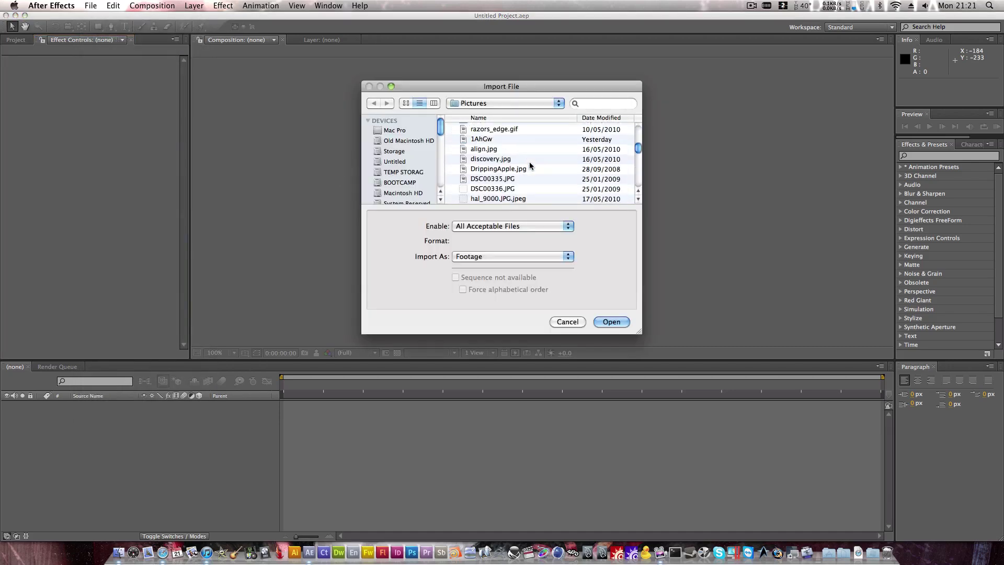
pyautogui.scroll(2, 530, 166)
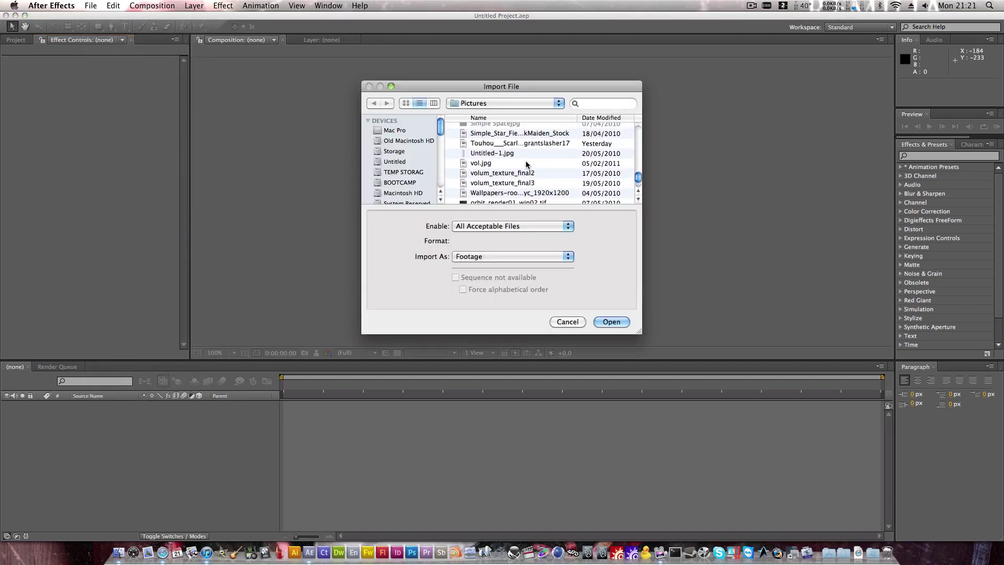
pyautogui.click(494, 163)
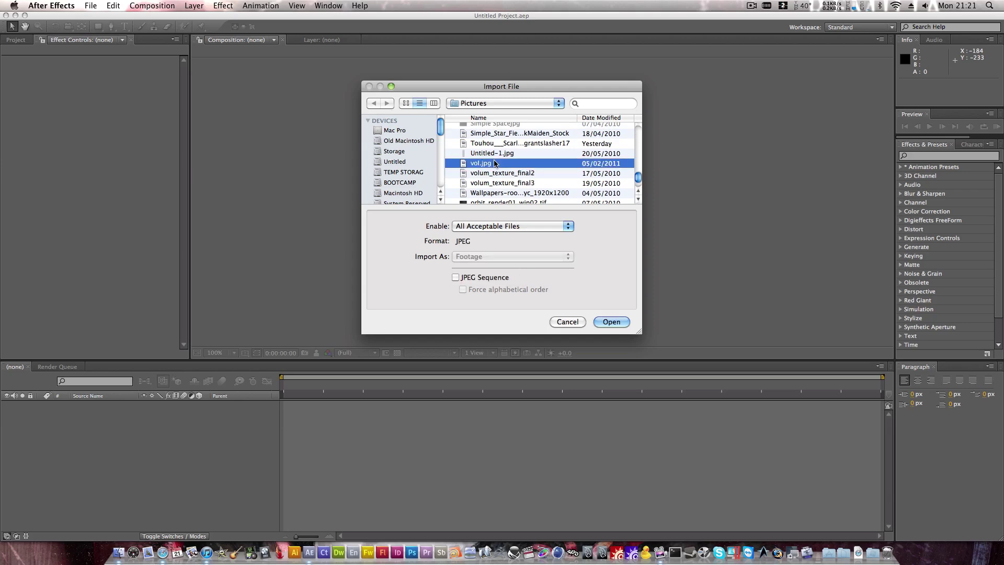
pyautogui.click(625, 323)
# Step: Put vol.jpg in a new vol composition, duplicate it, and apply Levels (Individual Controls) to the layers
pyautogui.moveTo(32, 134); pyautogui.dragTo(214, 445)
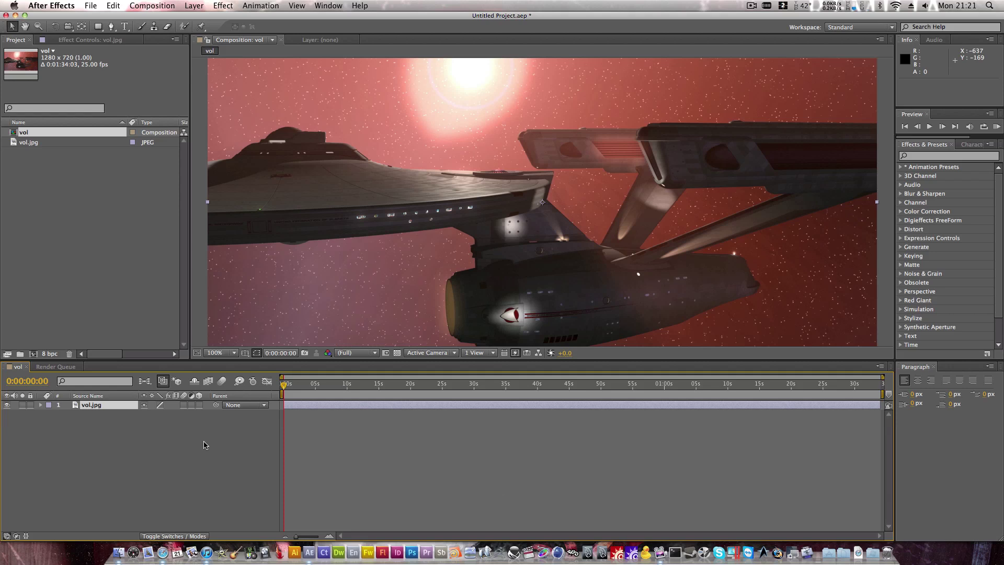
pyautogui.press('super+d')
pyautogui.press('super+d')
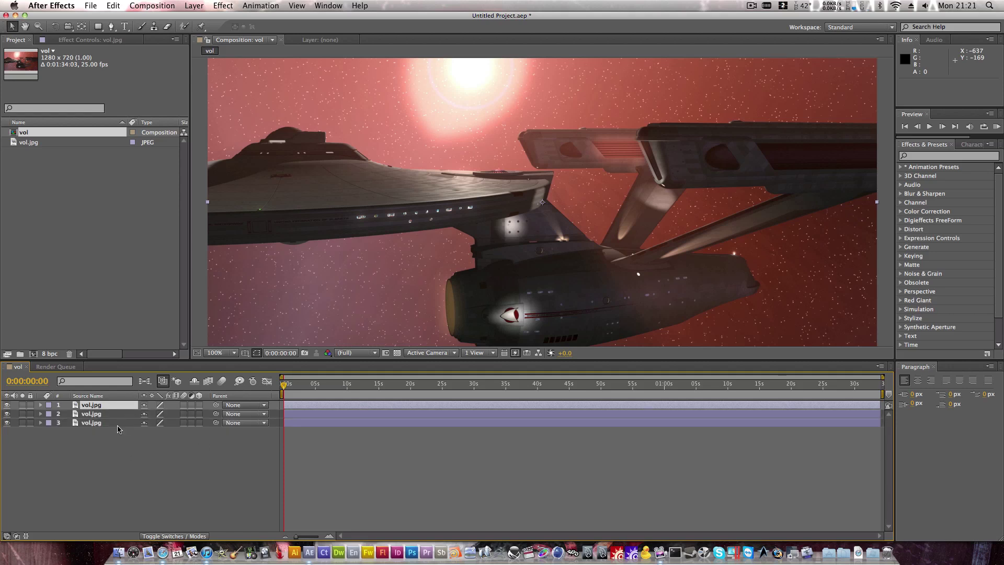
pyautogui.click(900, 212)
pyautogui.scroll(-5, 948, 292)
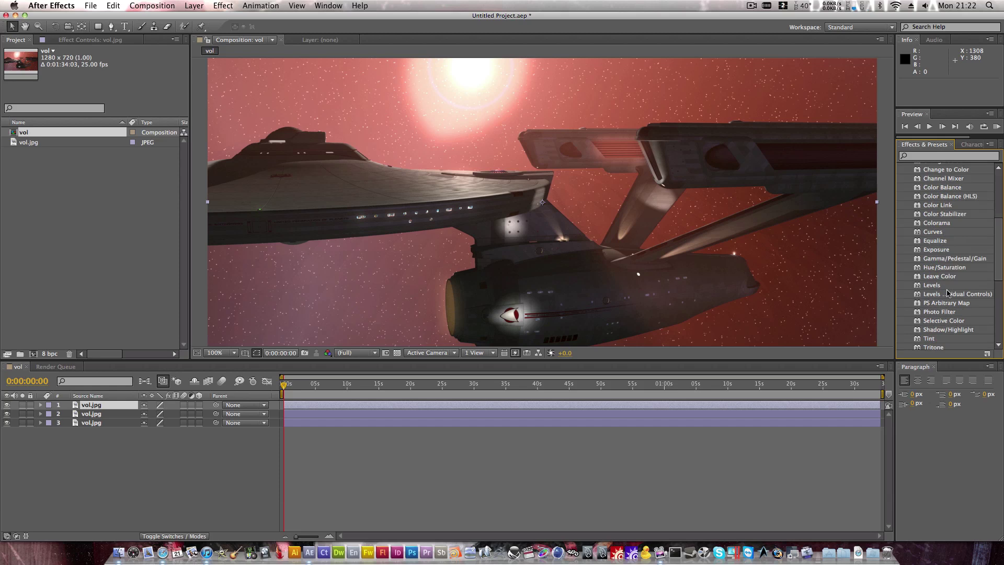
pyautogui.click(963, 271)
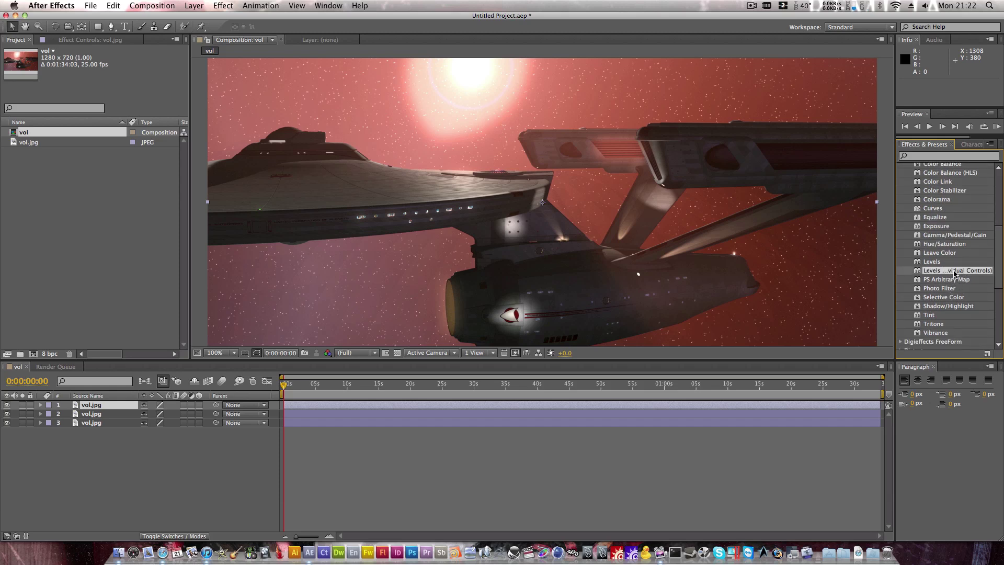
pyautogui.moveTo(955, 272); pyautogui.dragTo(102, 414)
pyautogui.click(102, 414)
pyautogui.moveTo(955, 270); pyautogui.dragTo(110, 423)
# Step: Switch the blending mode of all three vol.jpg layers to Add
pyautogui.doubleClick(105, 405)
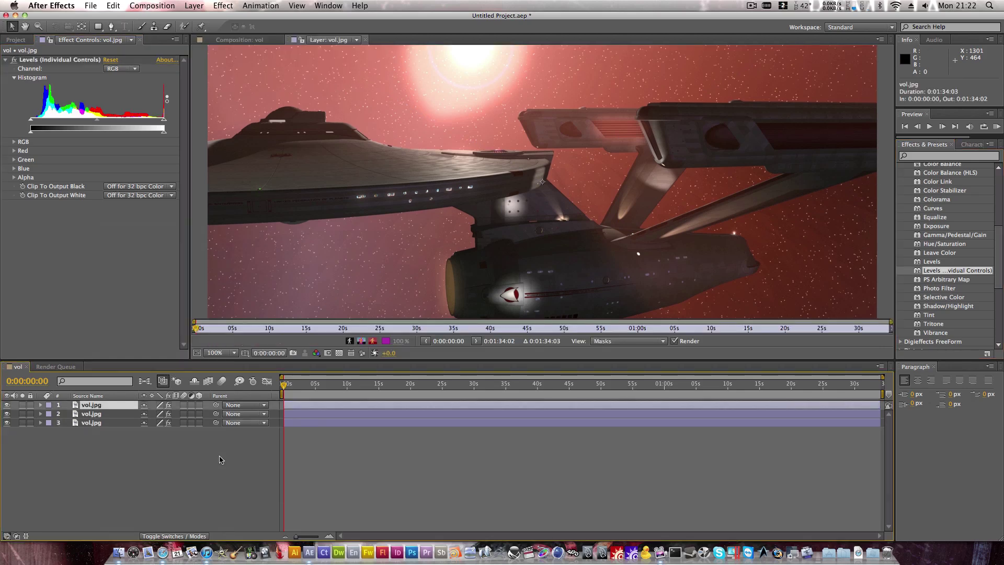
pyautogui.rightClick(109, 411)
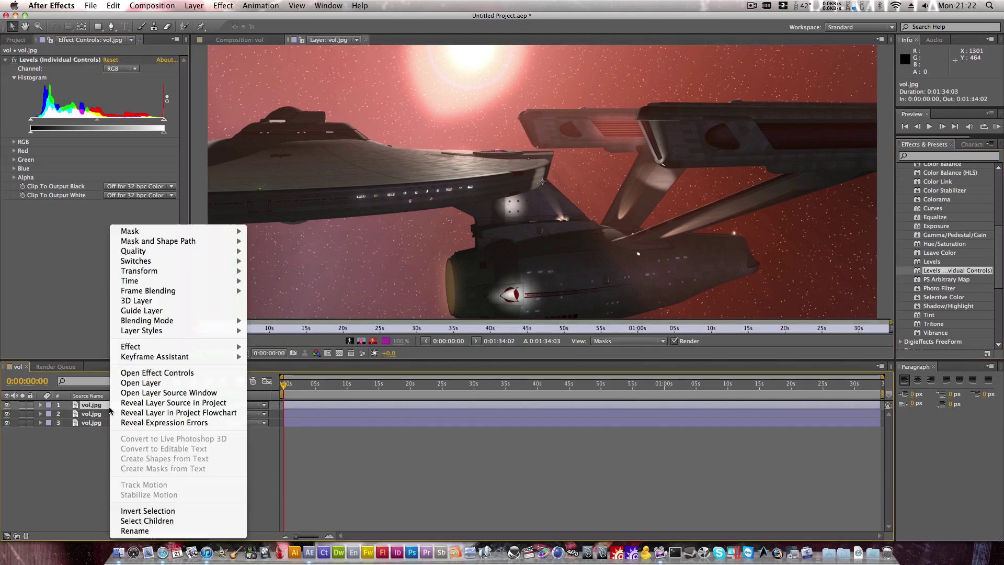
pyautogui.moveTo(232, 320)
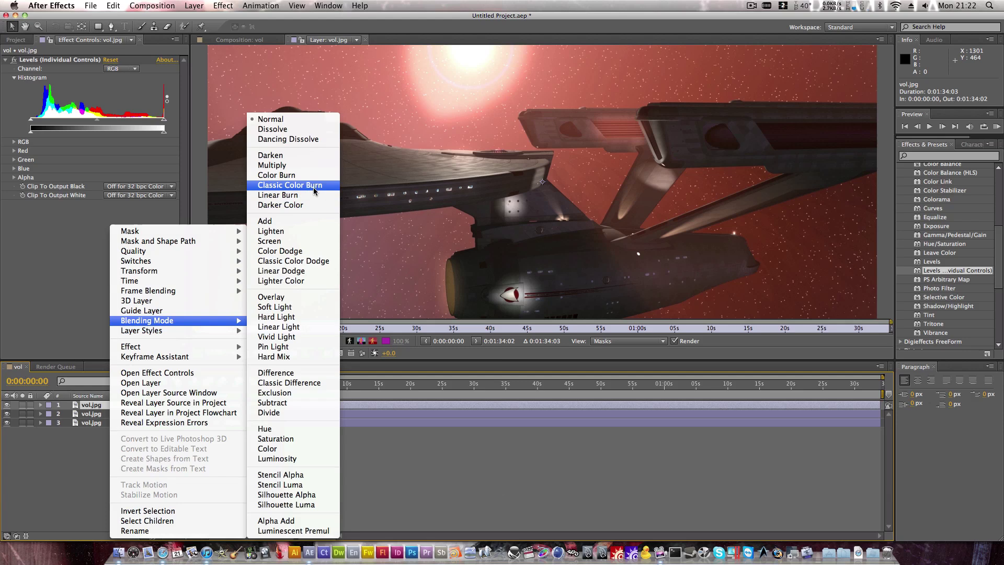
pyautogui.click(277, 220)
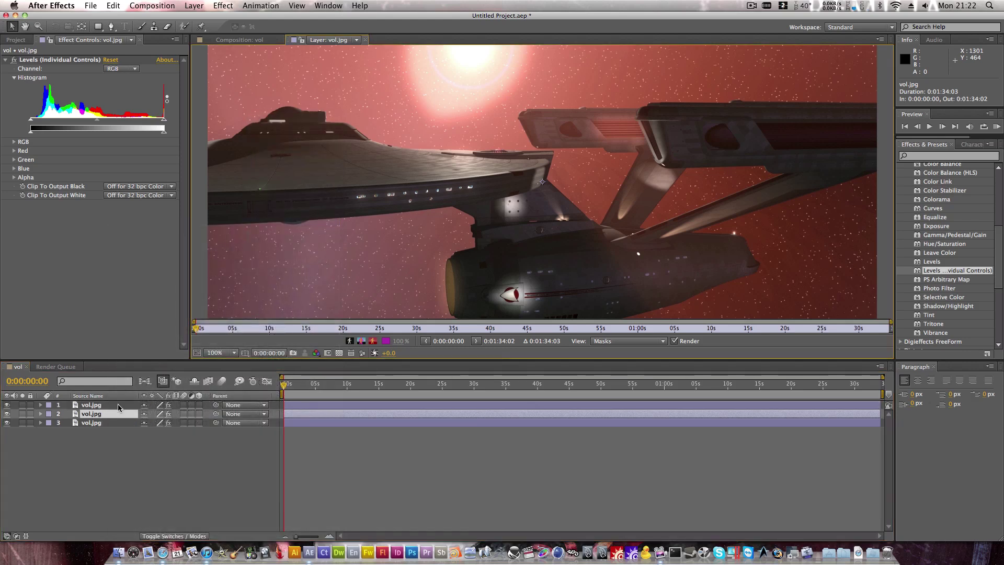
pyautogui.rightClick(110, 413)
pyautogui.moveTo(203, 322)
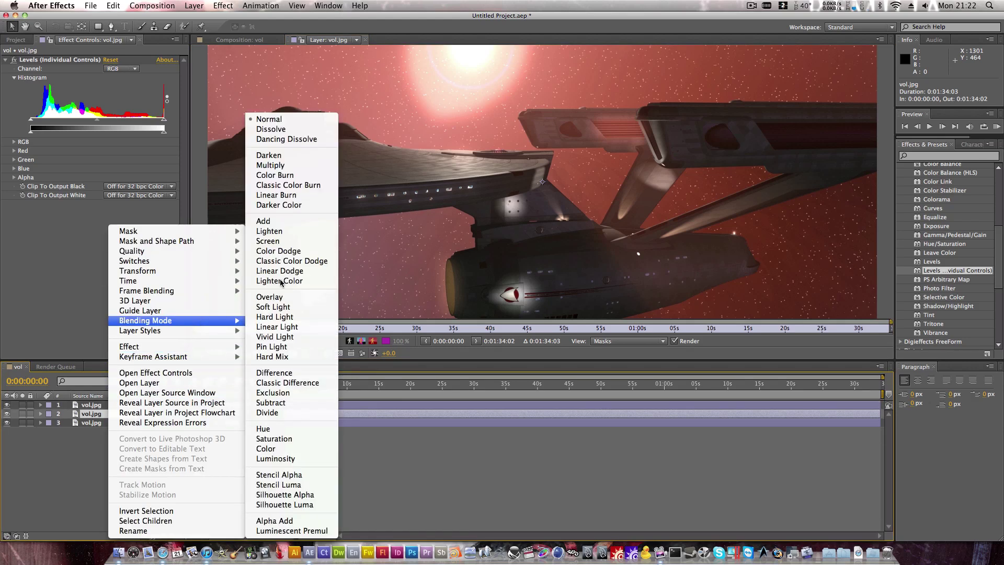
pyautogui.click(289, 220)
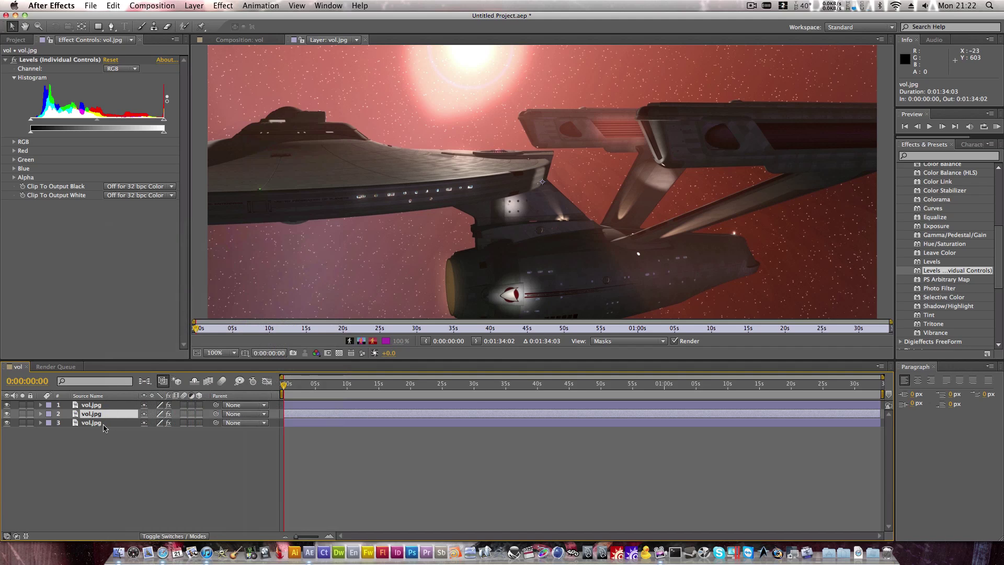
pyautogui.click(105, 423)
pyautogui.rightClick(90, 427)
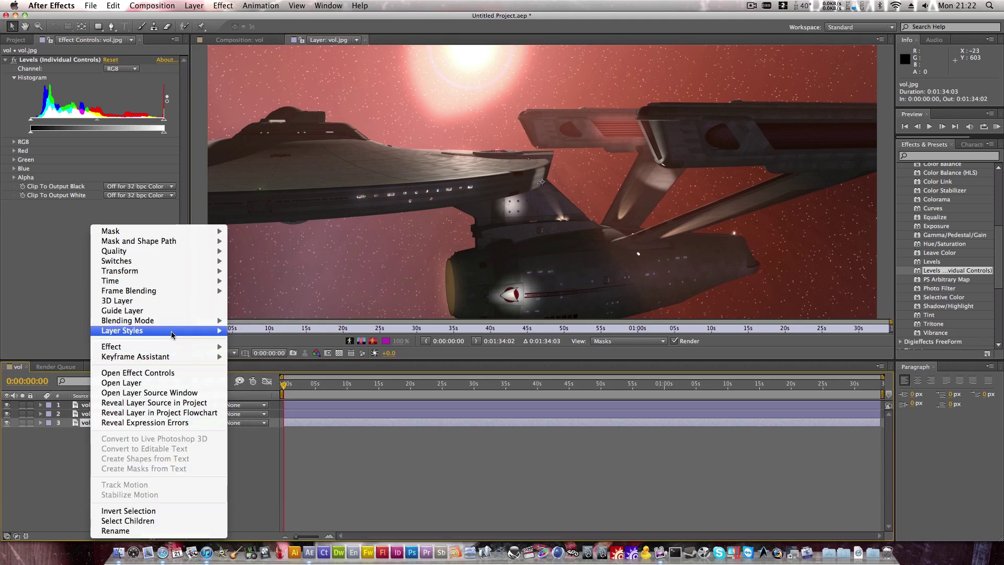
pyautogui.moveTo(183, 322)
pyautogui.click(282, 221)
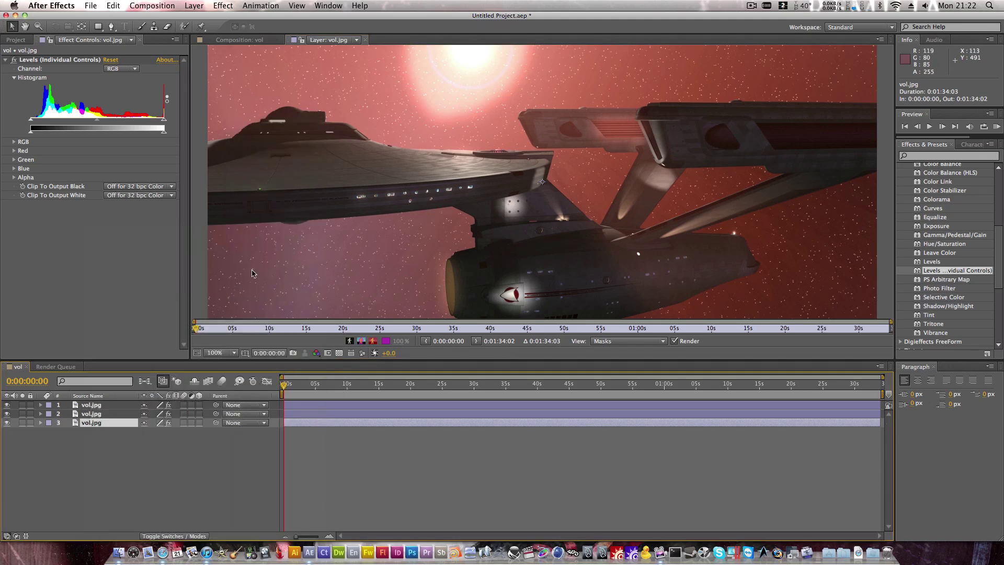
# Step: Select layer 1 and focus its Levels (Individual Controls) settings in Effect Controls
pyautogui.hotkey('ctrl', 'Up')
pyautogui.hotkey('ctrl', 'Up')
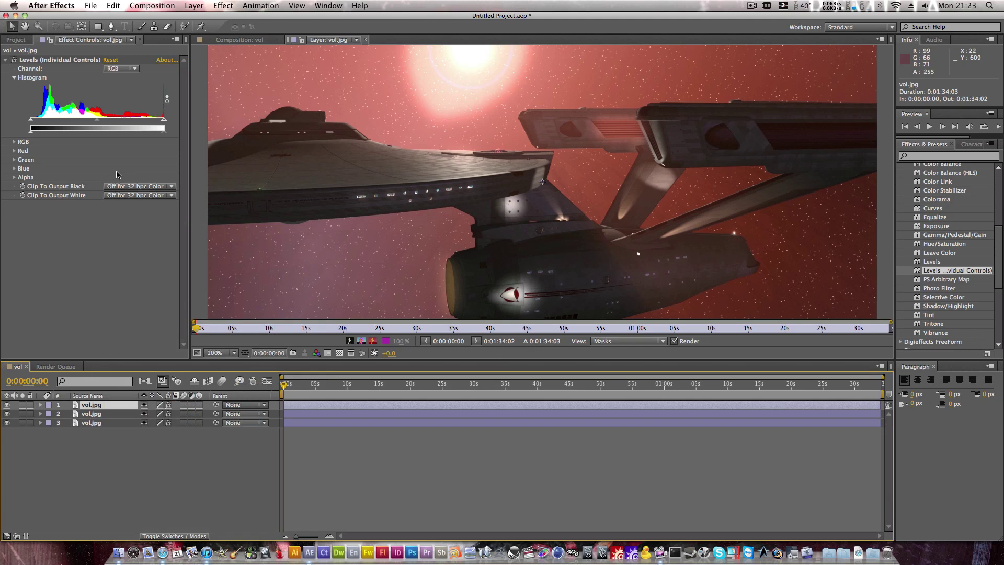
pyautogui.click(67, 168)
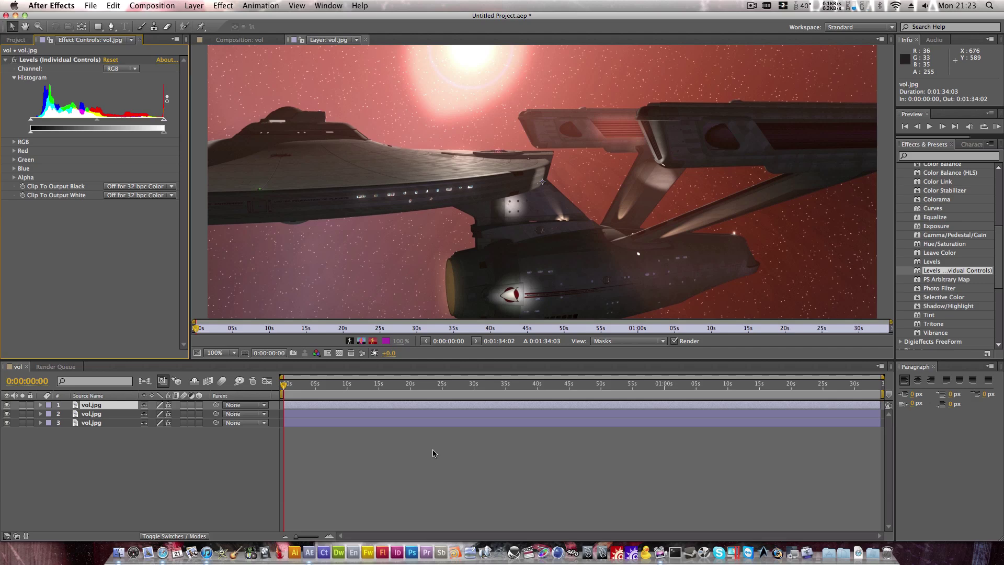
# Step: In layer 1's Levels, review Green Output White and set Blue Output White to 0
pyautogui.click(14, 160)
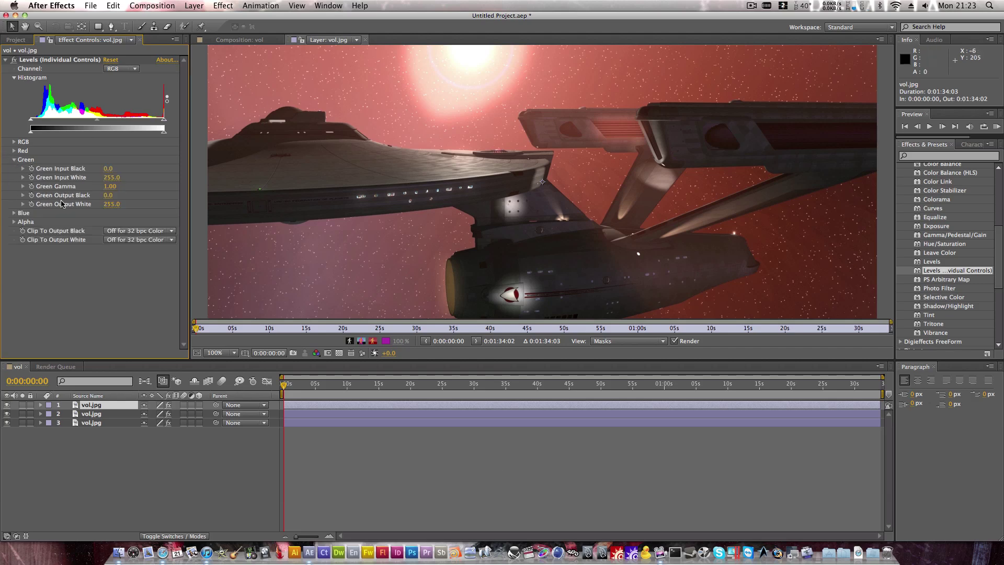
pyautogui.click(113, 204)
pyautogui.click(15, 160)
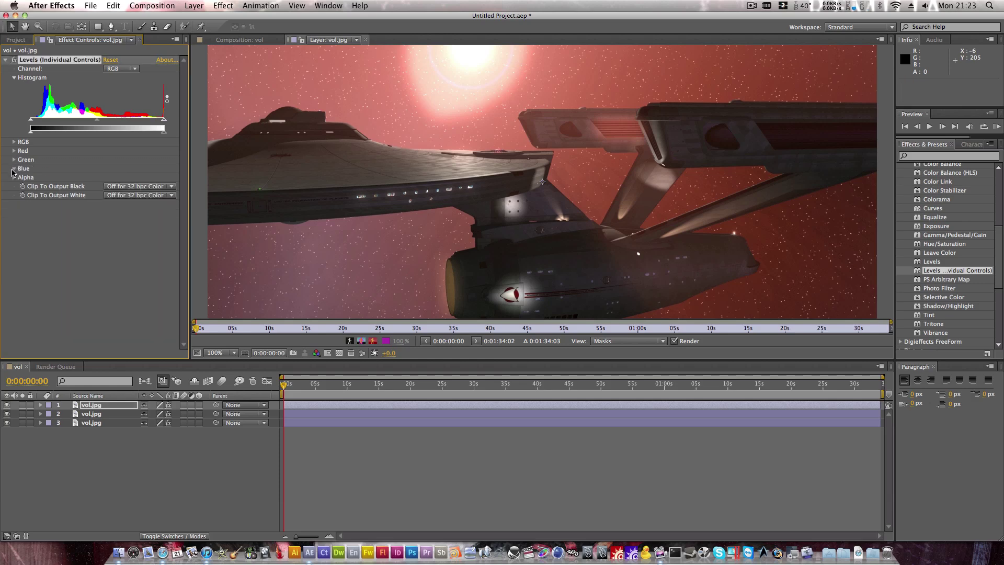
pyautogui.click(13, 169)
pyautogui.click(112, 213)
pyautogui.write('0')
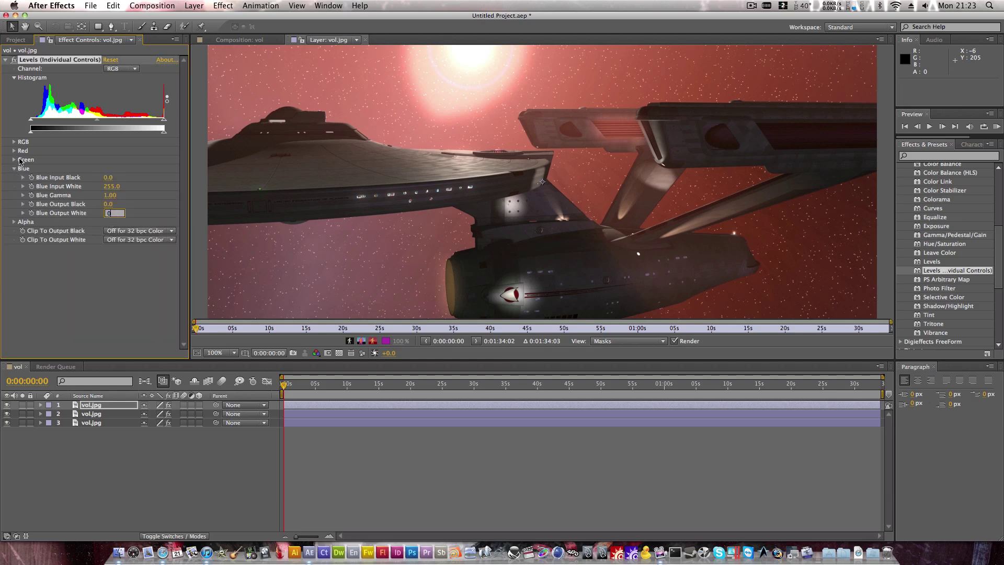
pyautogui.click(13, 168)
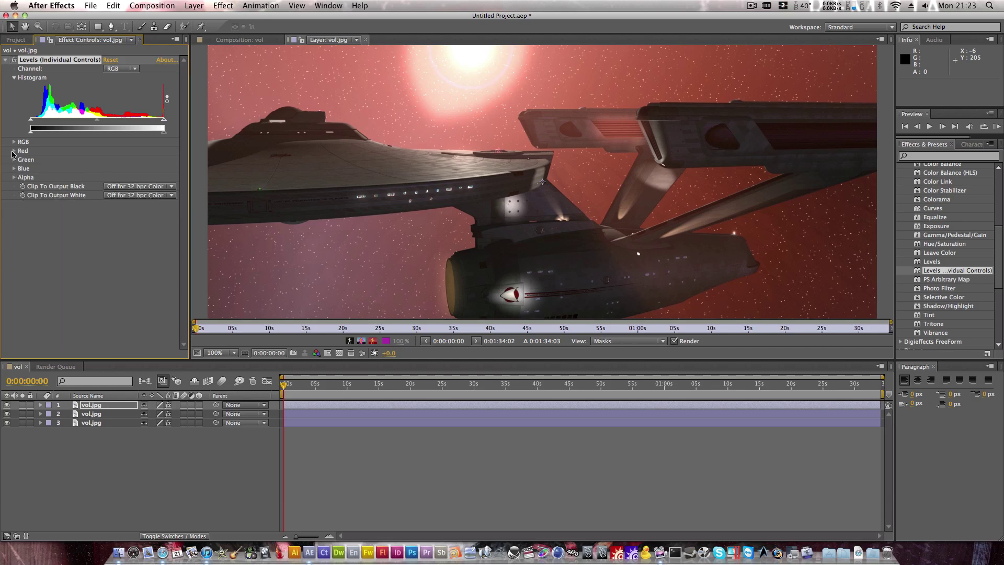
# Step: Select the second vol.jpg layer and set its Levels Red Output White to 0
pyautogui.click(113, 488)
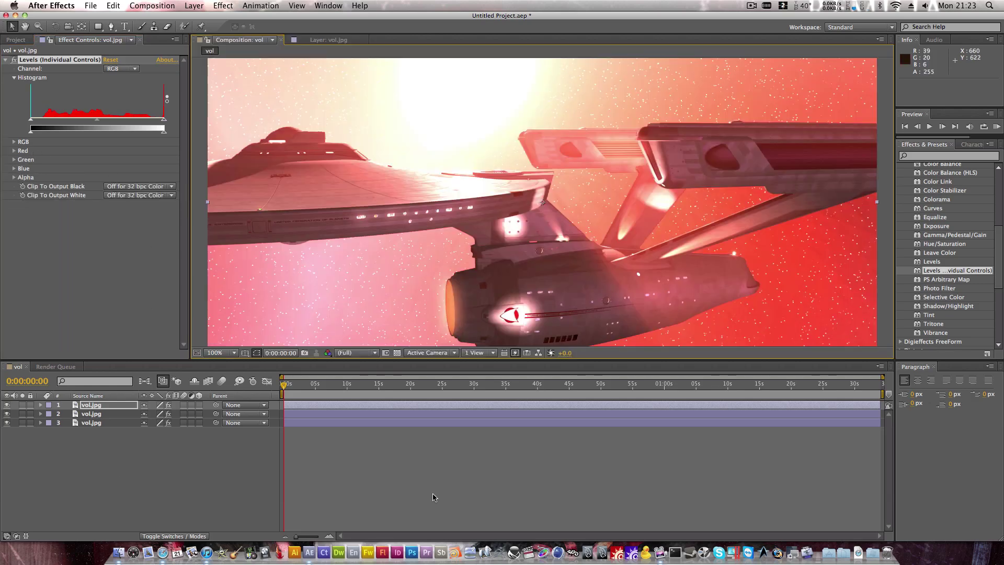
pyautogui.click(93, 414)
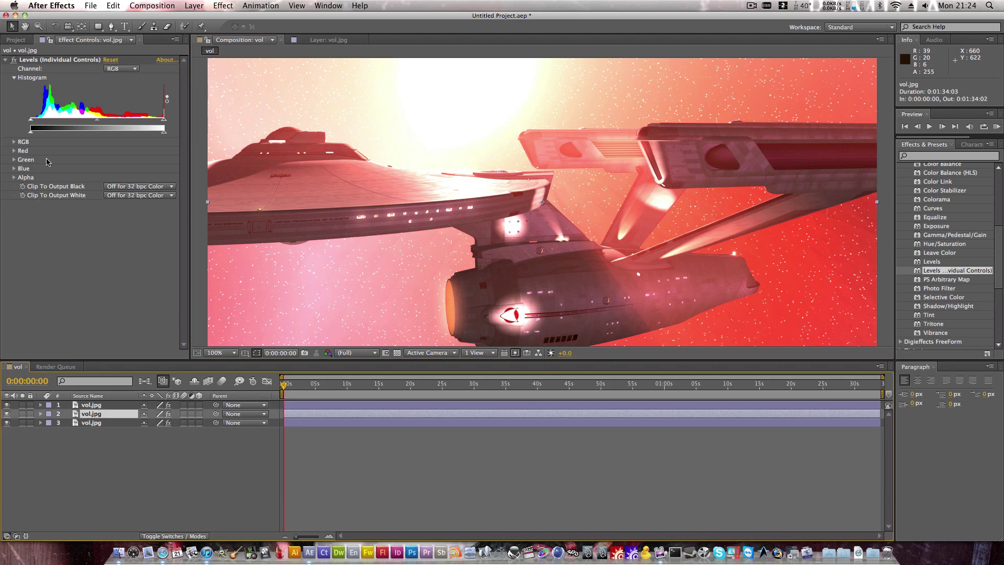
pyautogui.click(14, 151)
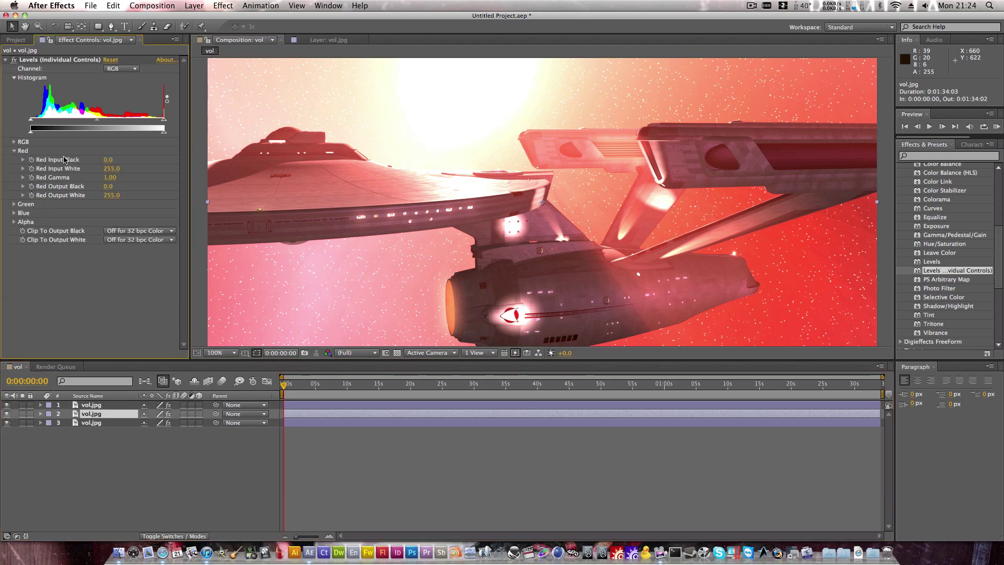
pyautogui.click(111, 196)
pyautogui.write('0')
pyautogui.press('Return')
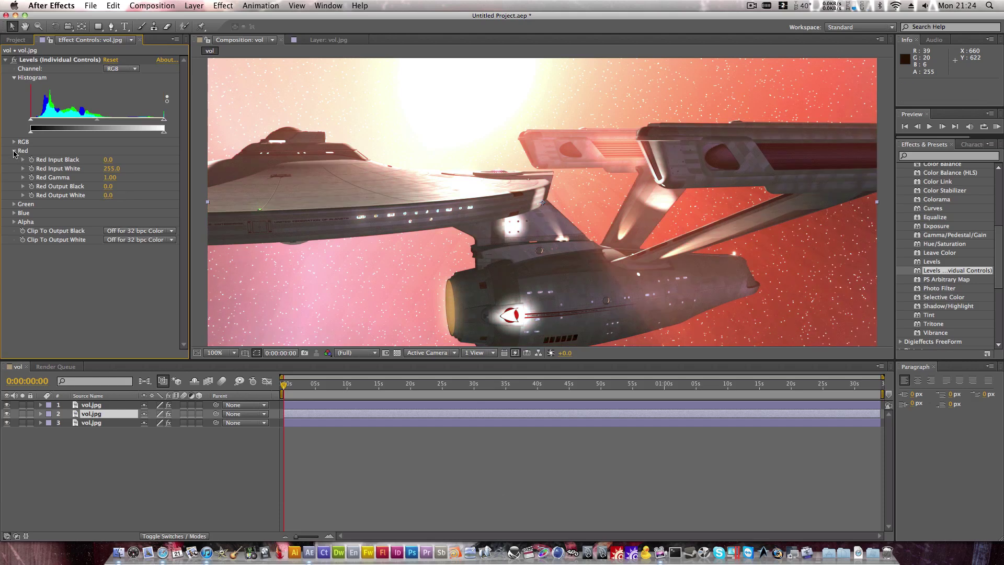
pyautogui.click(14, 151)
# Step: Set the second layer's Levels Blue Output White to 0, leaving it green-only
pyautogui.click(14, 169)
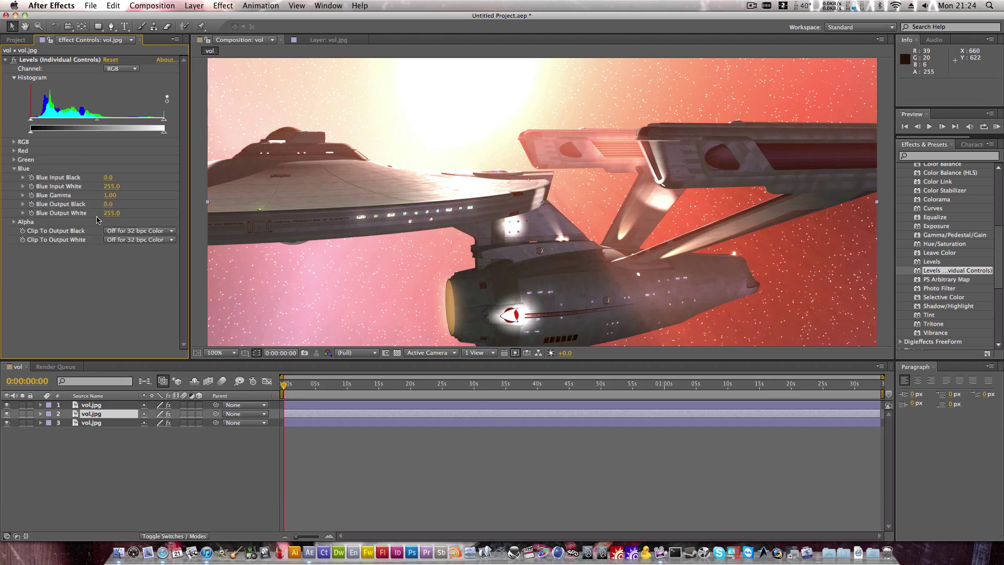
pyautogui.click(110, 213)
pyautogui.write('0')
pyautogui.press('Return')
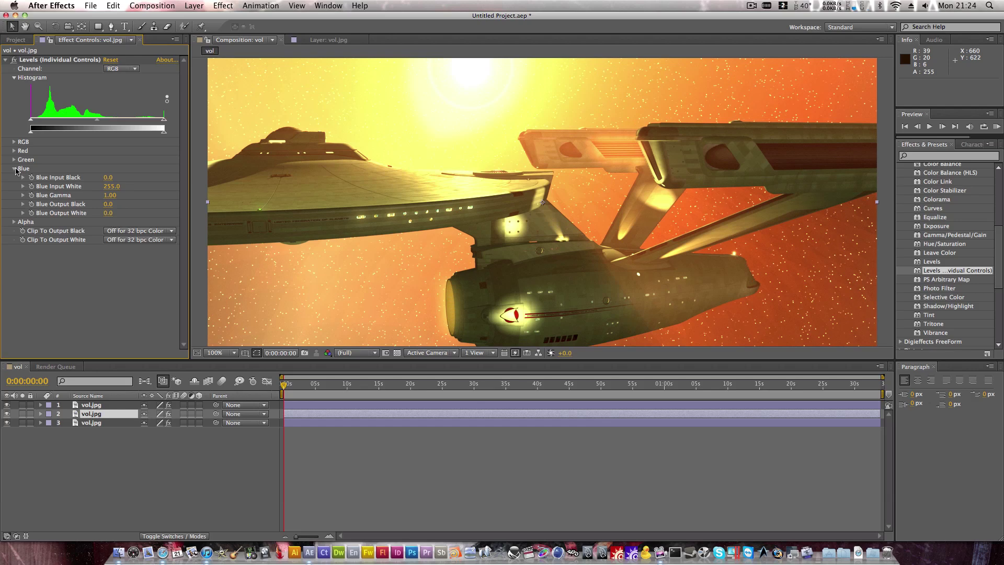
pyautogui.click(14, 169)
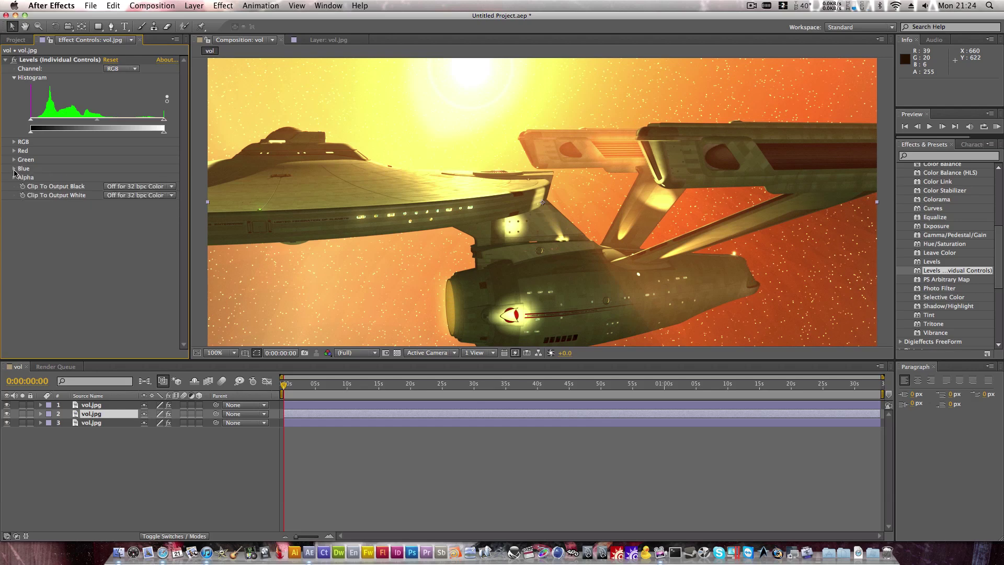
# Step: Set layer 3's Levels Red and Green Output White to 0, leaving it blue-only
pyautogui.click(107, 424)
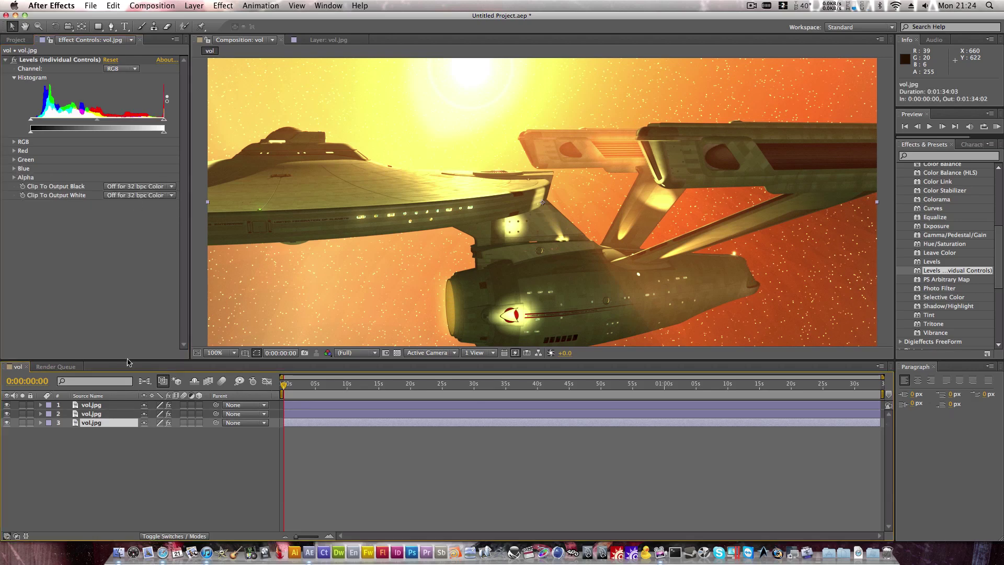
pyautogui.click(19, 152)
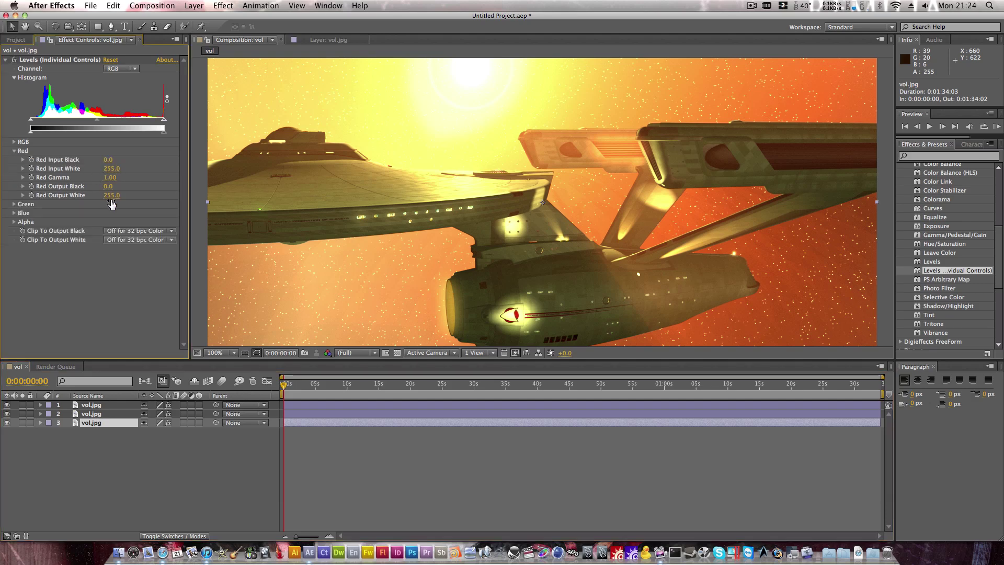
pyautogui.click(110, 195)
pyautogui.write('0')
pyautogui.click(15, 151)
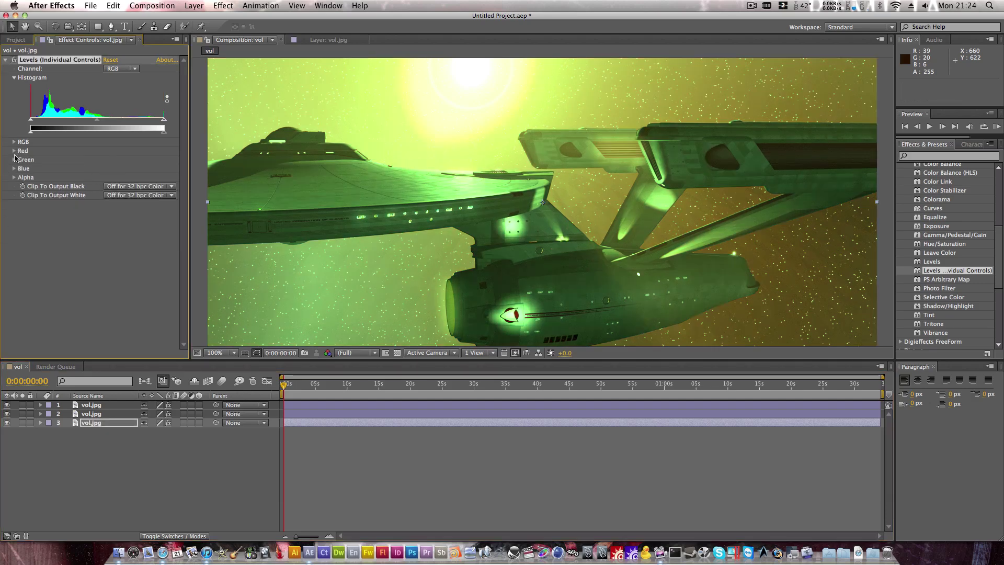
pyautogui.click(13, 163)
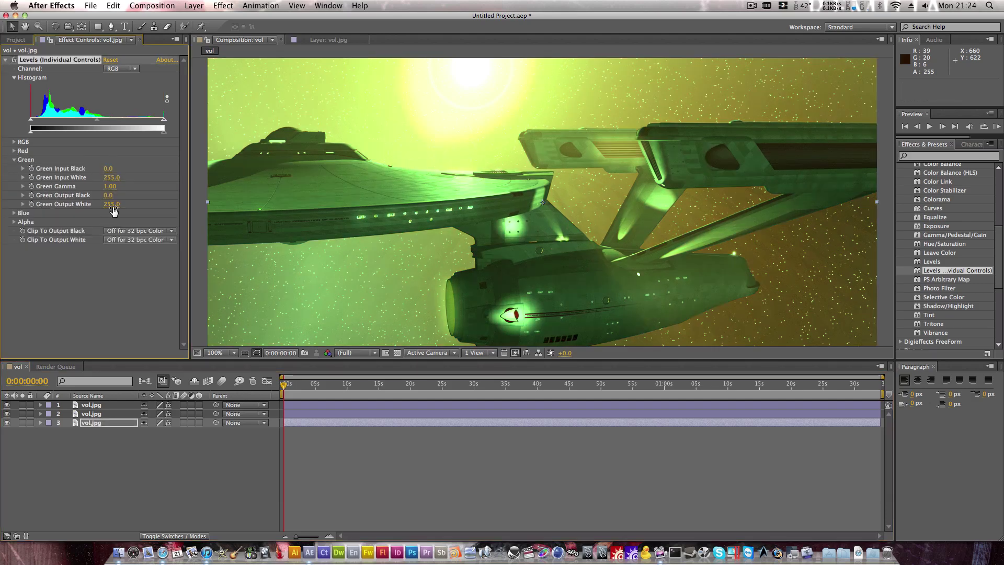
pyautogui.click(111, 204)
pyautogui.write('0')
pyautogui.click(14, 159)
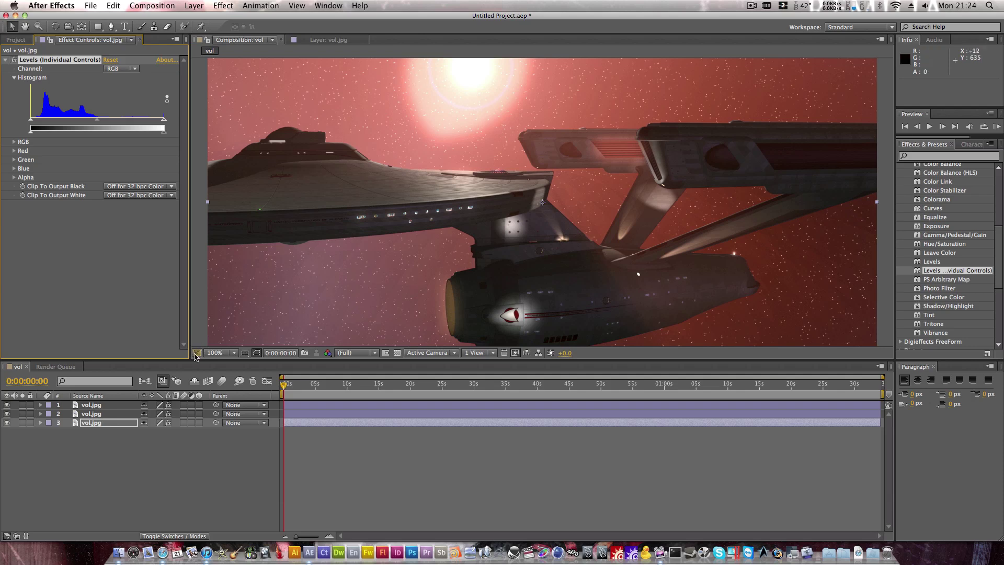
# Step: Offset the top vol.jpg layer to position 641.0, 360.0 with small drags and arrow-key nudges
pyautogui.click(97, 407)
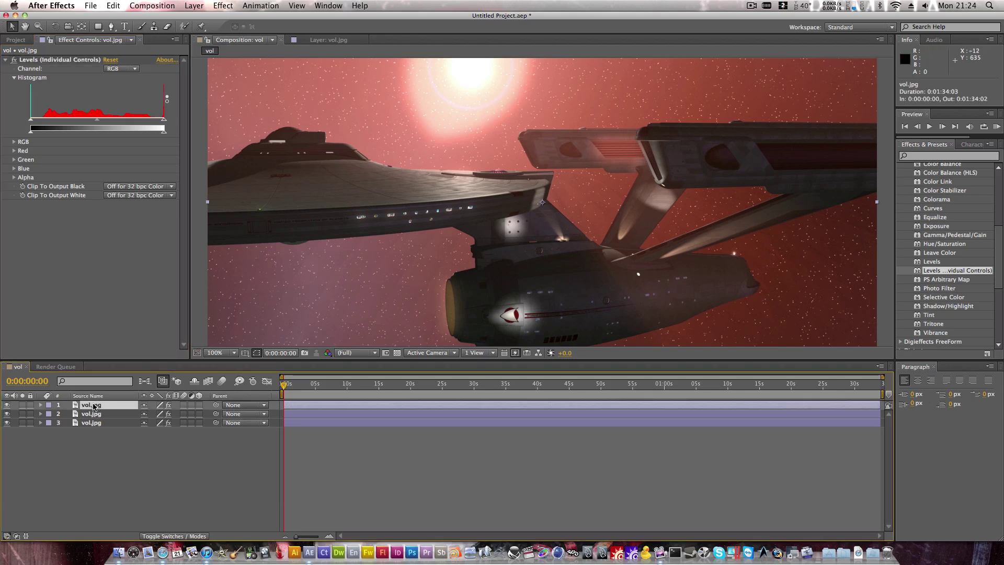
pyautogui.moveTo(444, 248); pyautogui.dragTo(446, 249)
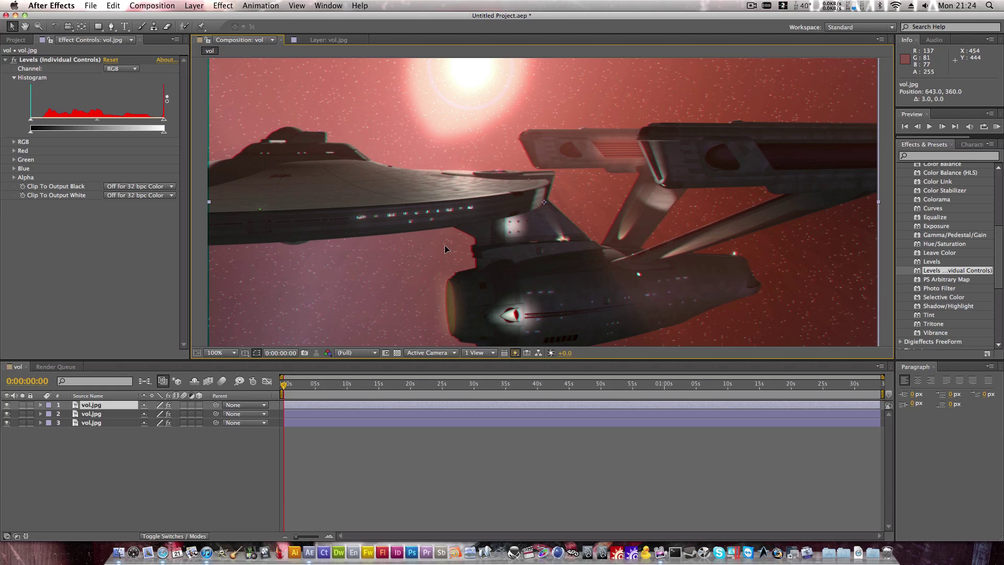
pyautogui.press('Left')
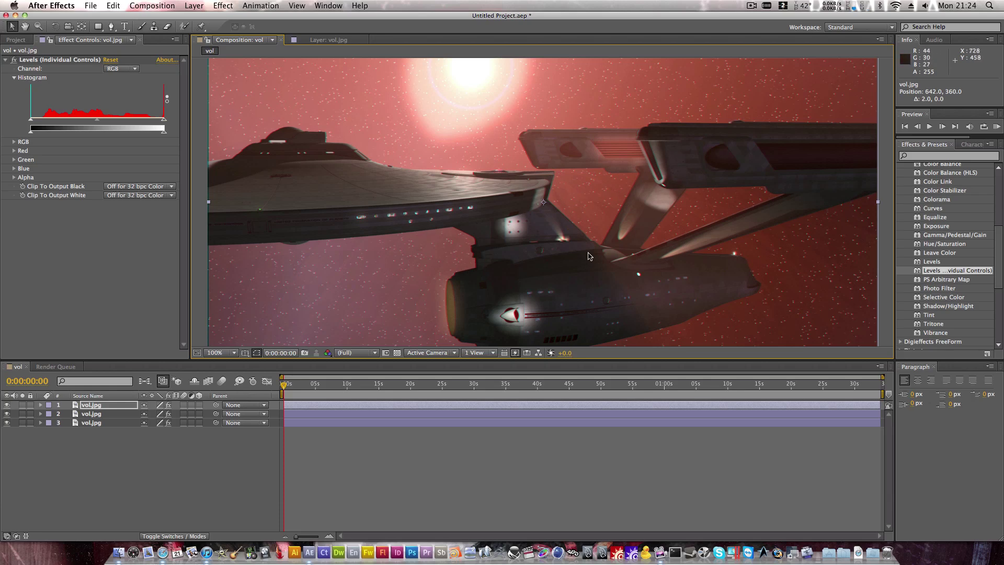
pyautogui.moveTo(589, 253); pyautogui.dragTo(588, 253)
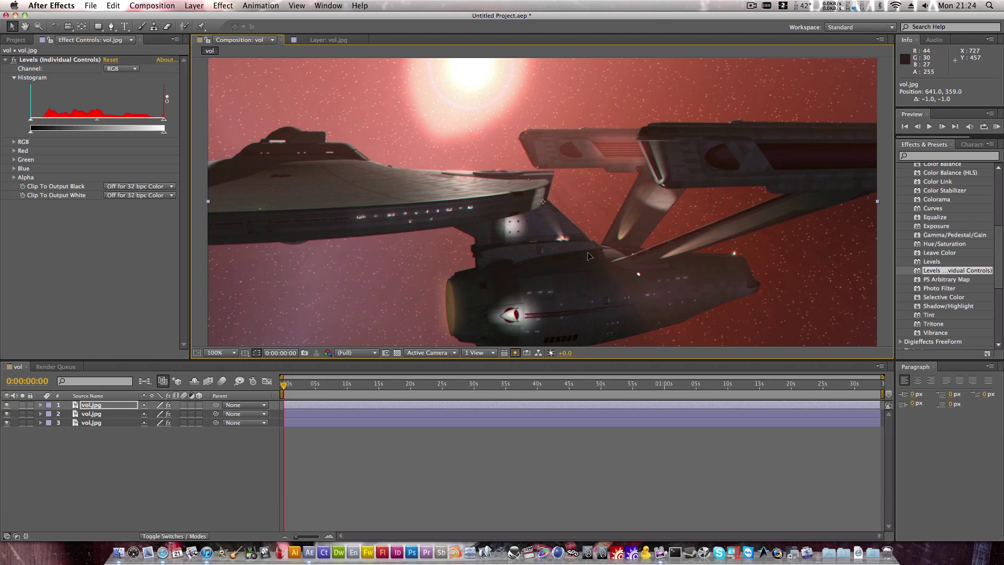
pyautogui.press('Down')
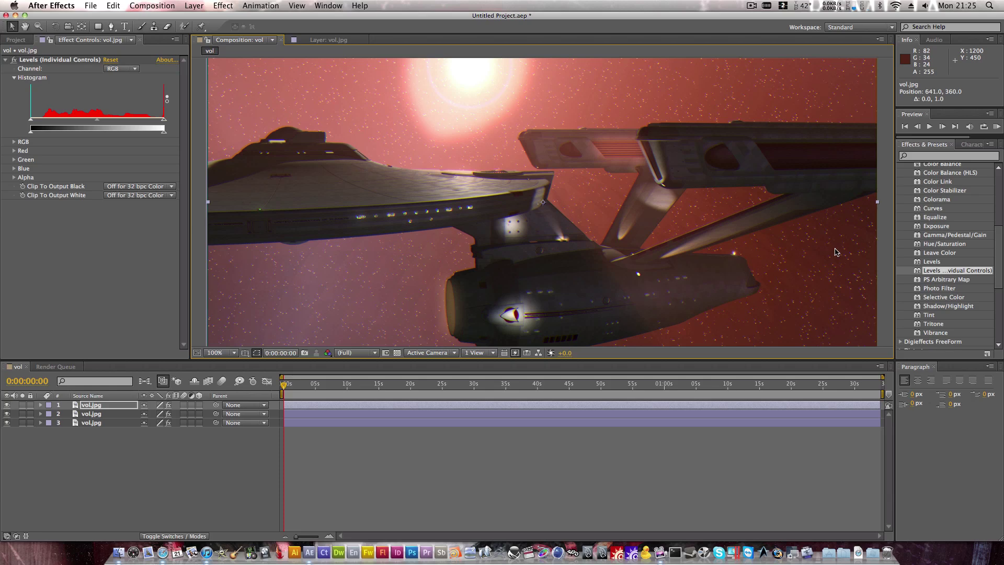
# Step: Pre-compose all three vol.jpg layers into Pre-comp 1 and open it
pyautogui.moveTo(103, 451); pyautogui.dragTo(94, 409)
pyautogui.click(194, 6)
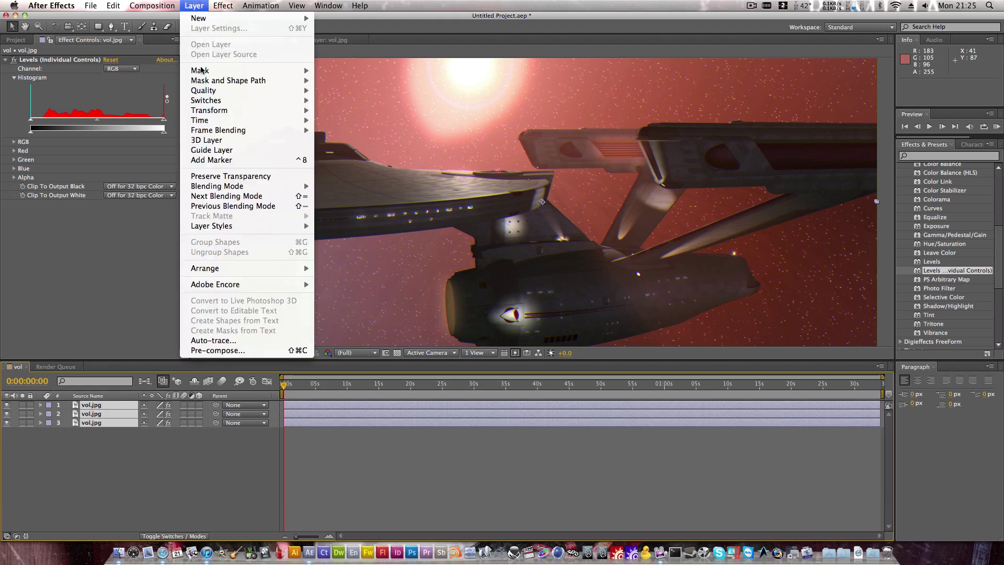
pyautogui.click(218, 350)
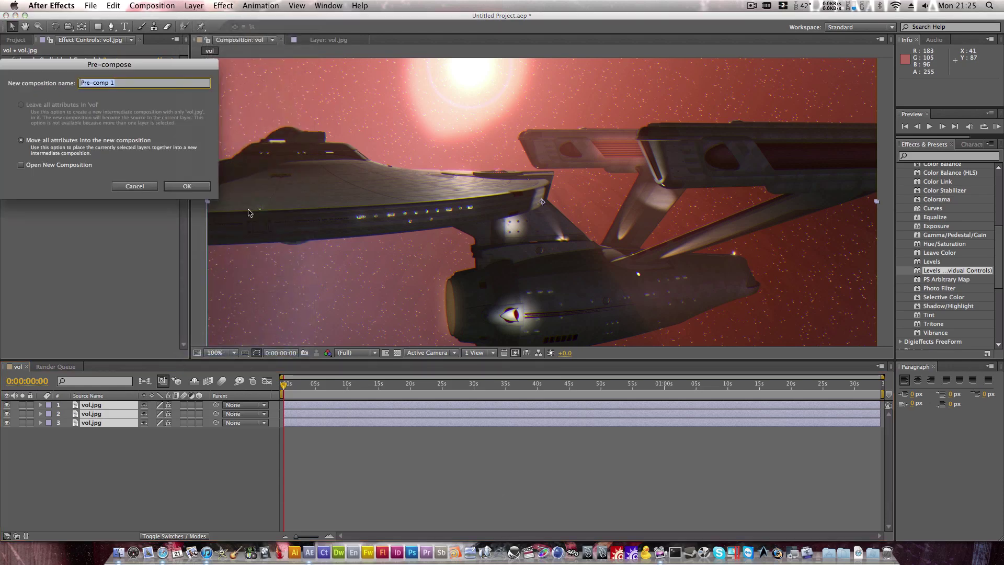
pyautogui.click(181, 187)
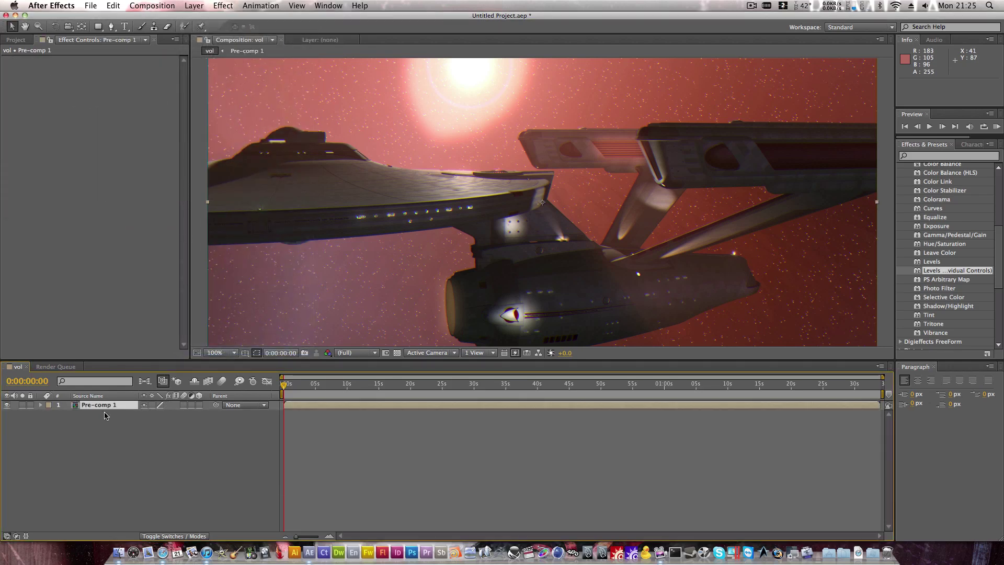
pyautogui.doubleClick(127, 409)
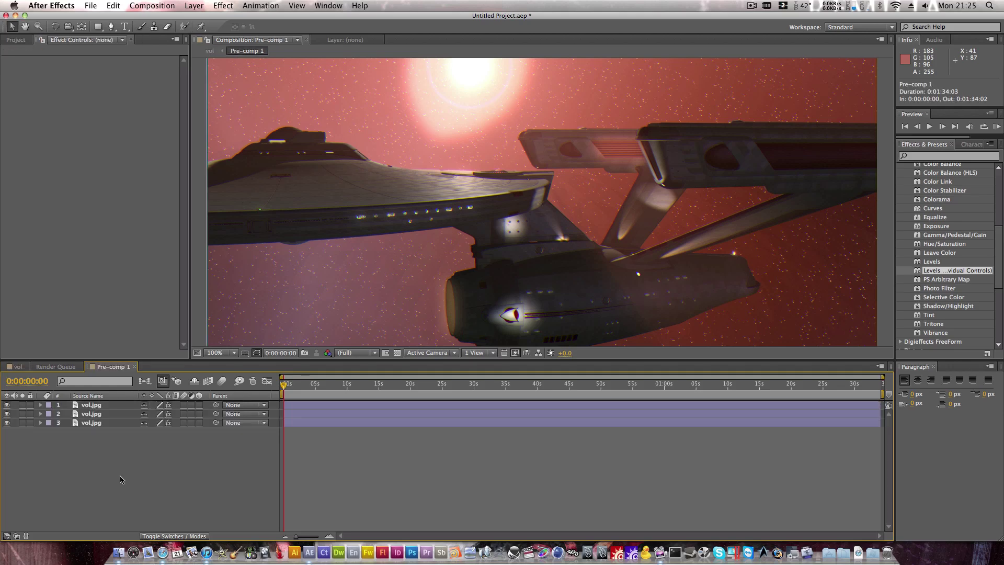
# Step: Glance at the Render Queue, reopen Pre-comp 1, then return to the vol composition
pyautogui.click(56, 366)
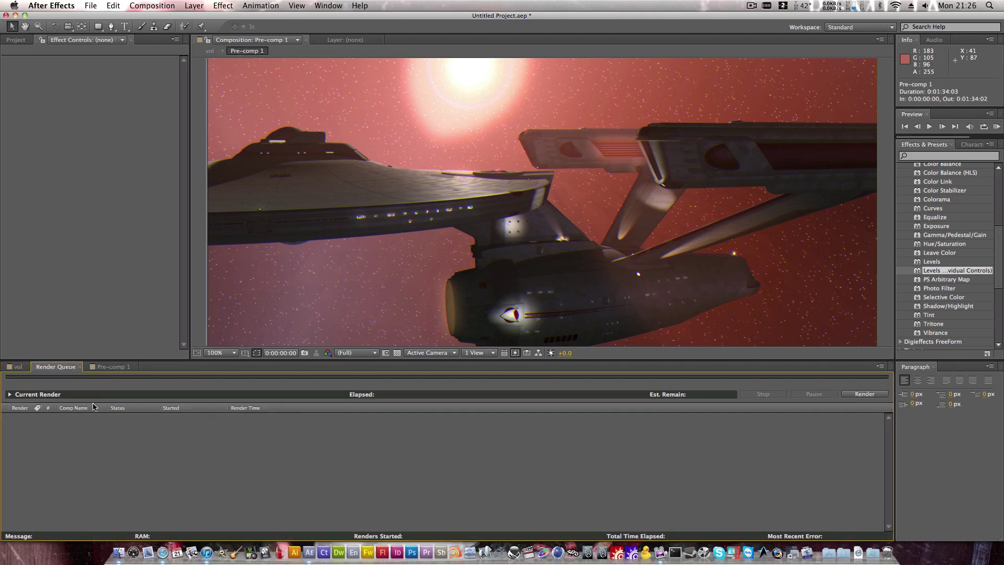
pyautogui.click(16, 367)
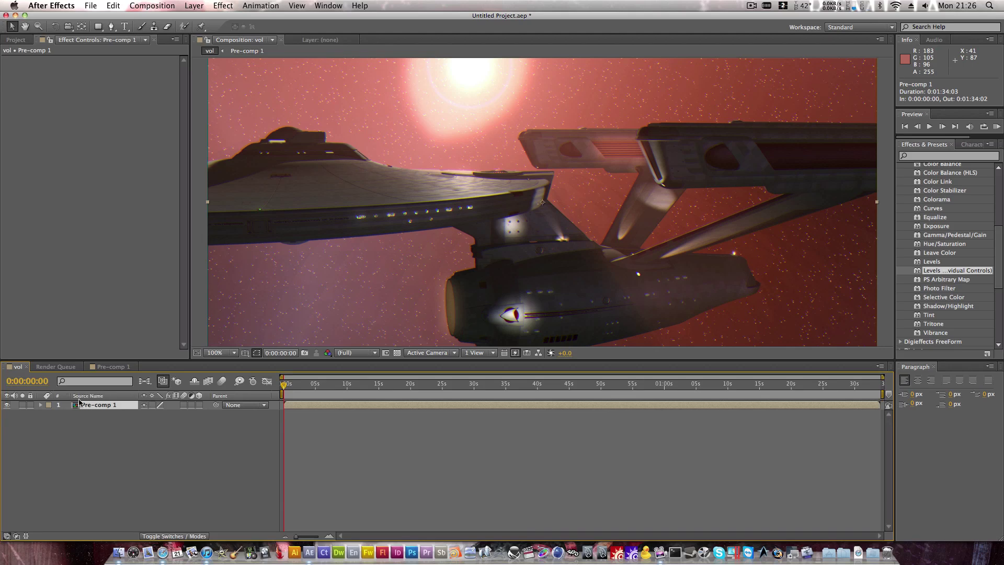
pyautogui.doubleClick(97, 405)
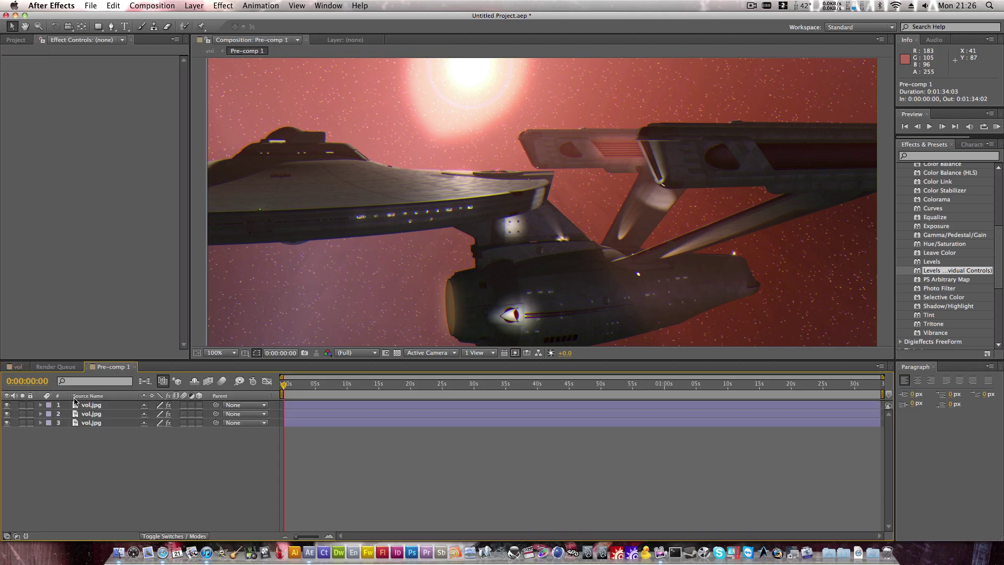
pyautogui.click(18, 367)
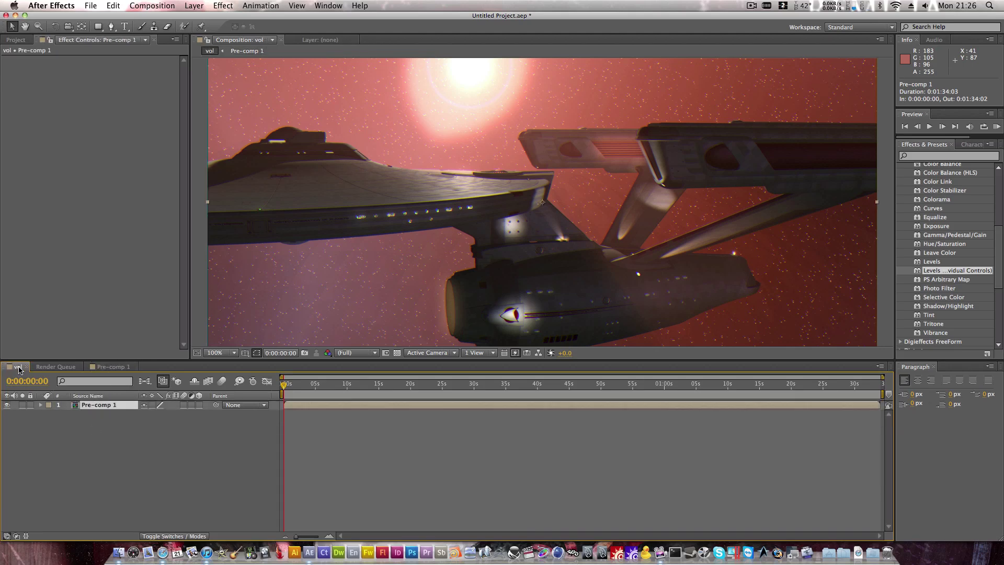